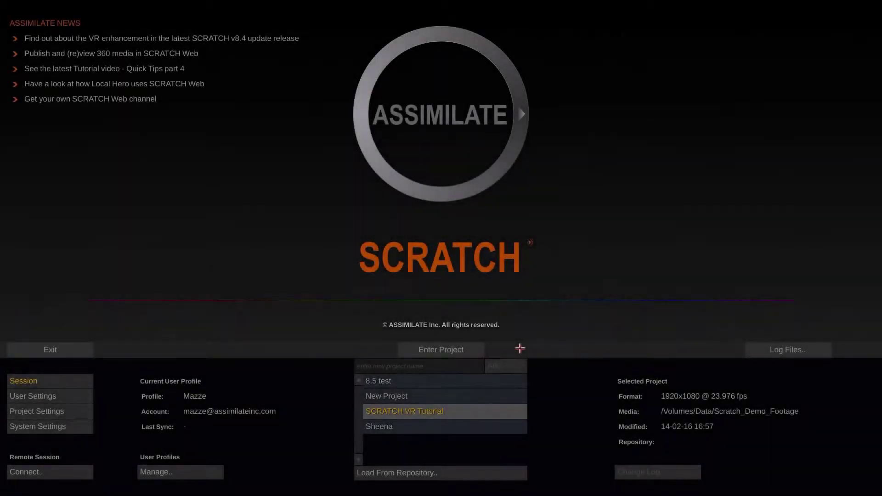
# Open the SCRATCH VR Tutorial project, load AMRAP, Lift, MMA Zoila and MuayThai Gaston, and select MuayThai Gaston.
pyautogui.click(429, 350)
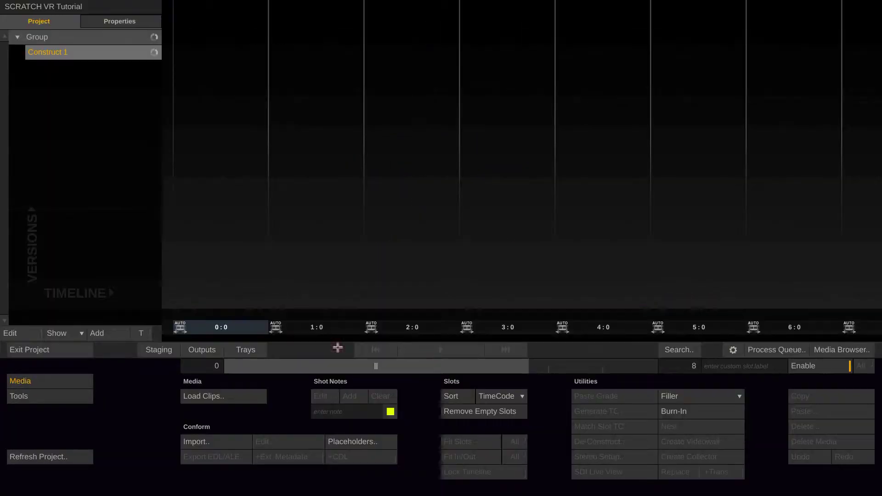
pyautogui.click(225, 396)
pyautogui.click(417, 353)
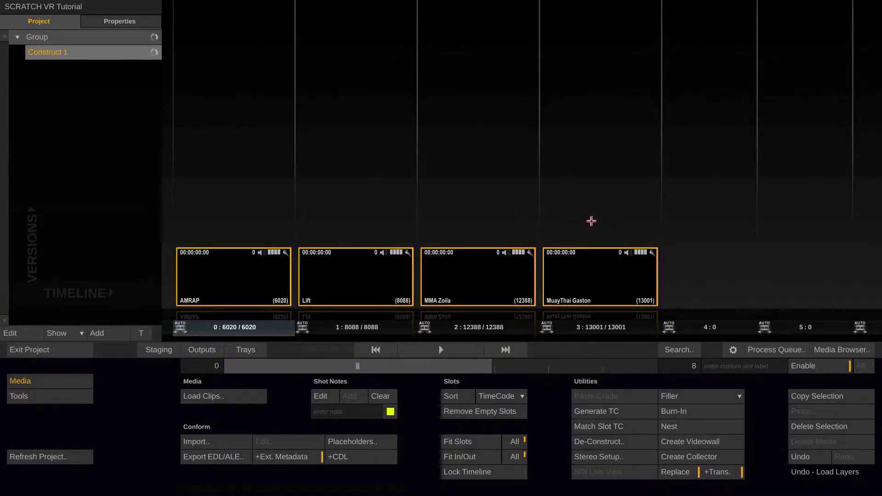
pyautogui.click(609, 271)
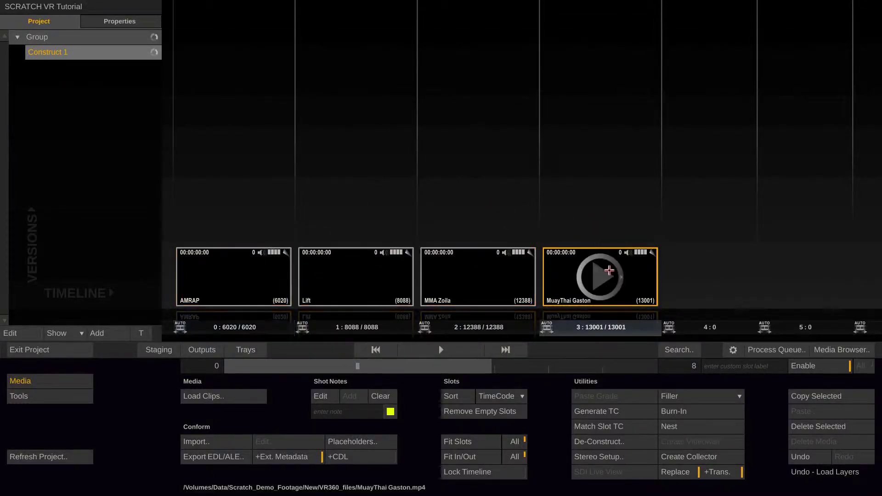
pyautogui.moveTo(860, 232)
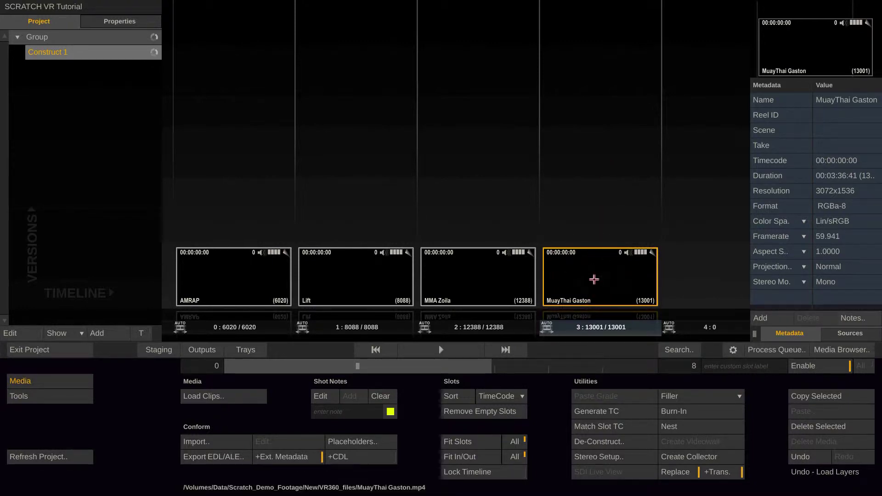
# Set MuayThai Gaston's projection to Equirectangular, then list AMRAP through MMA Zoila in the Media Browser.
pyautogui.click(798, 267)
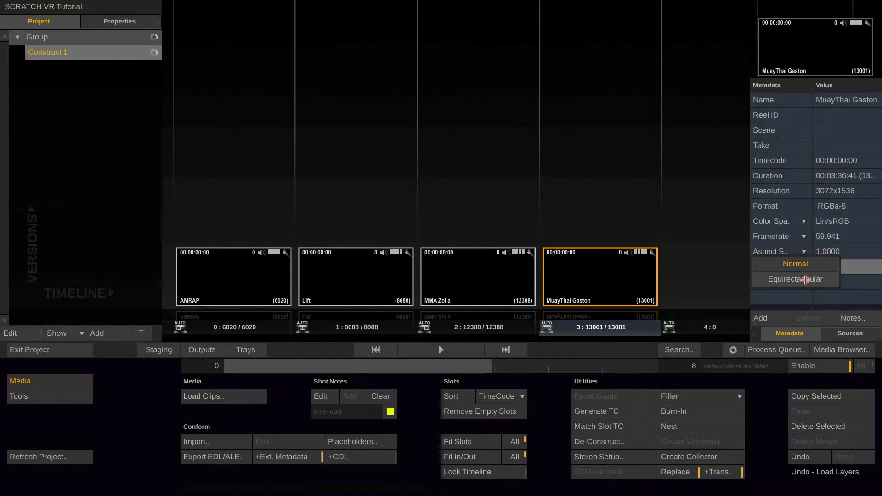
pyautogui.click(805, 280)
pyautogui.click(483, 269)
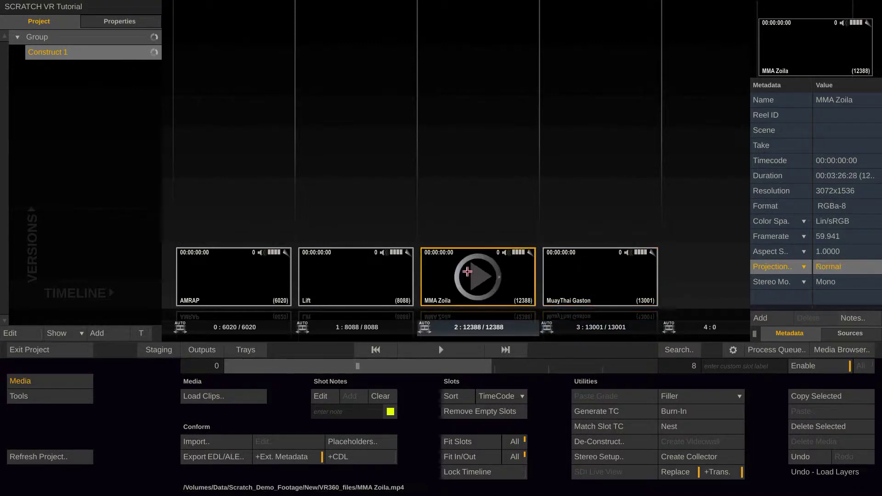
pyautogui.keyDown('shift'); pyautogui.click(250, 278); pyautogui.keyUp('shift')
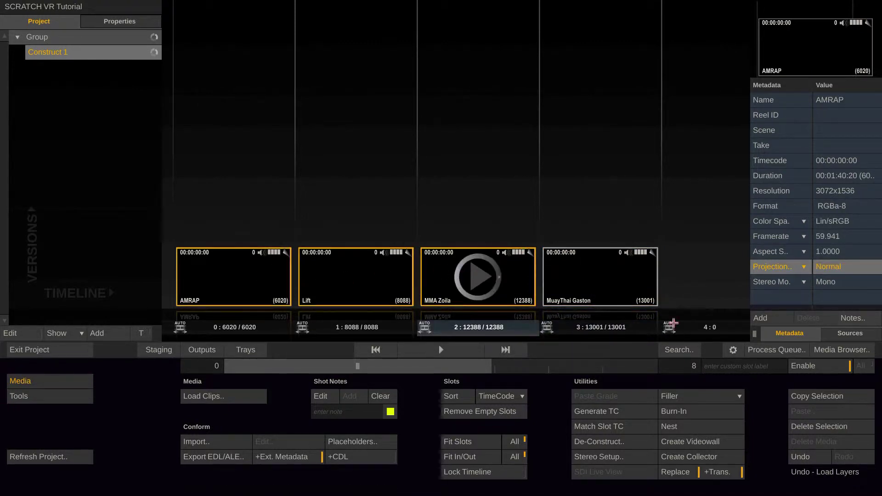
pyautogui.click(842, 351)
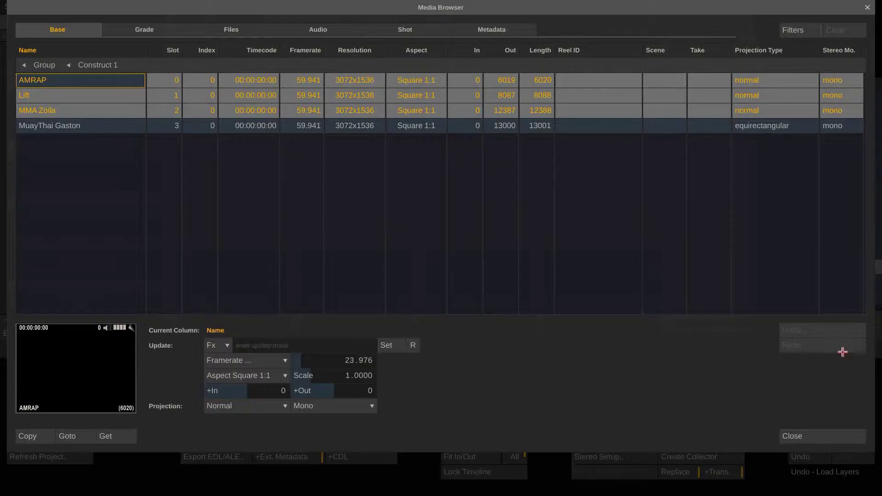
# Switch AMRAP, Lift and MMA Zoila to Equirectangular projection and close the Media Browser.
pyautogui.click(266, 405)
pyautogui.click(265, 417)
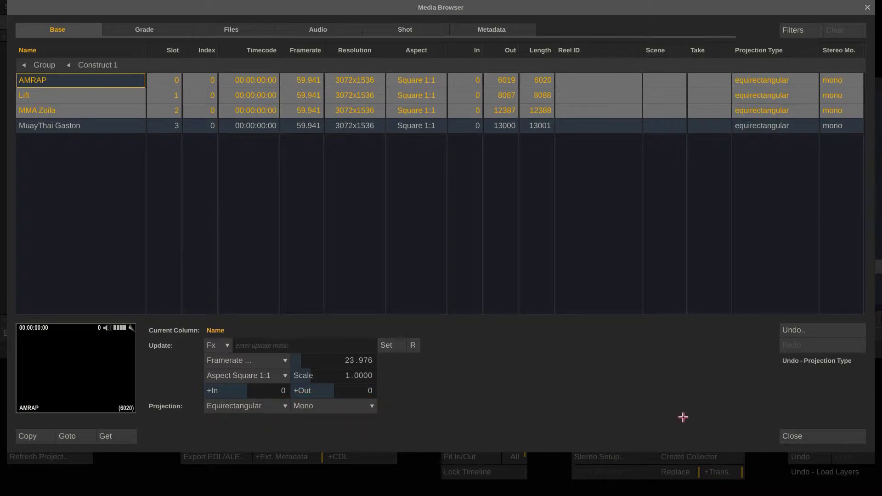
pyautogui.click(817, 437)
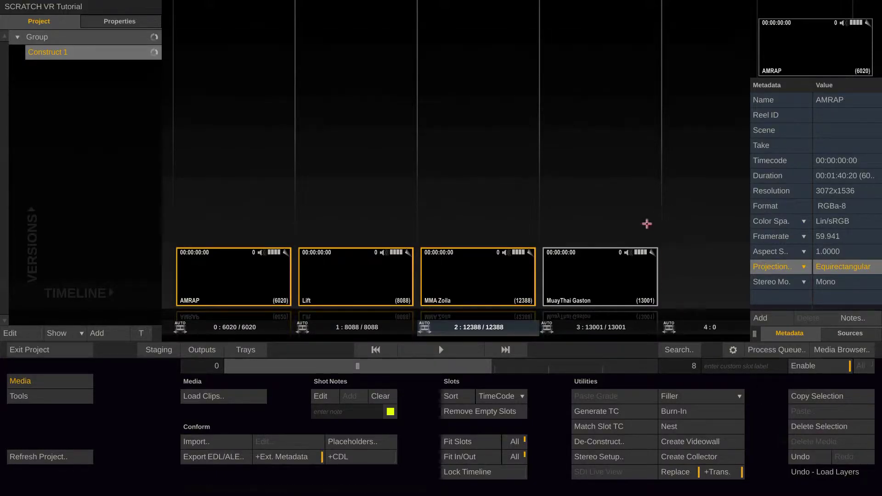
pyautogui.click(646, 224)
pyautogui.click(597, 279)
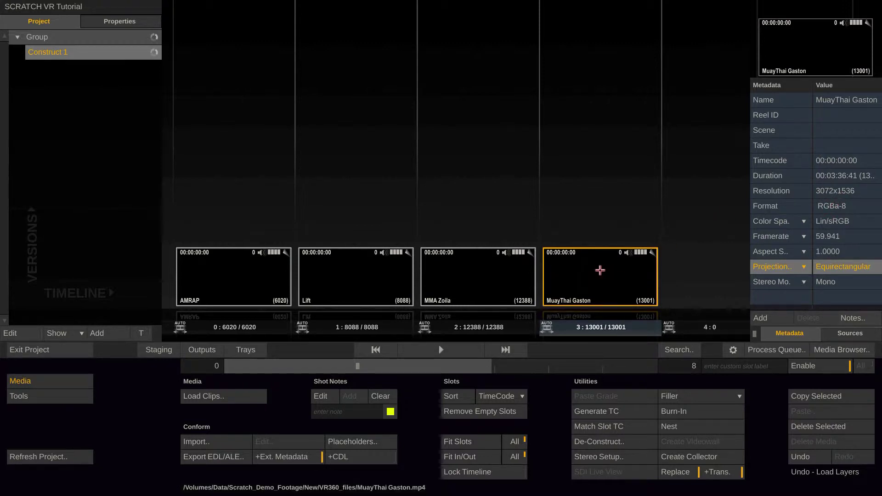
pyautogui.moveTo(602, 270); pyautogui.dragTo(514, 173)
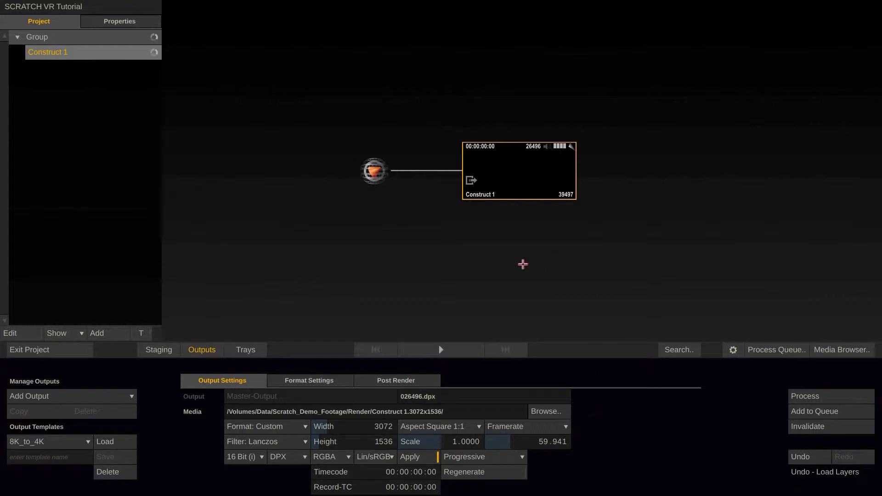
pyautogui.click(210, 346)
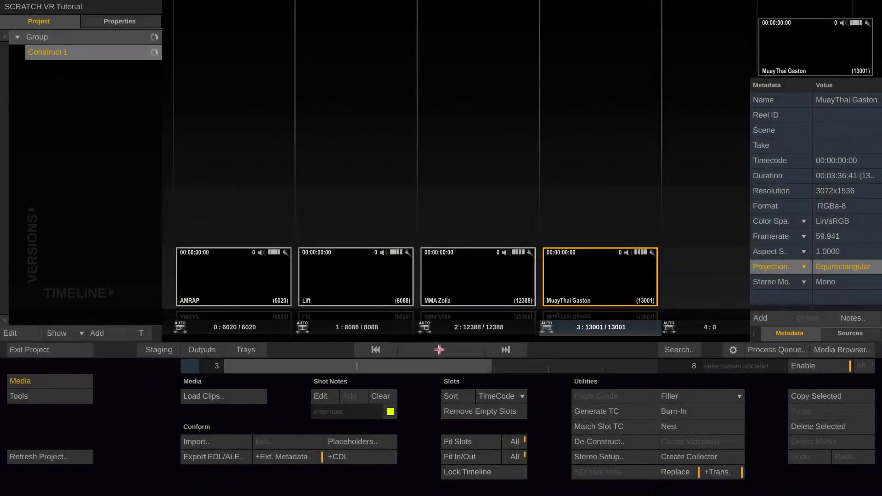
# Open MuayThai Gaston in the Player, stop playback and scrub forward to frame 28523.
pyautogui.click(439, 350)
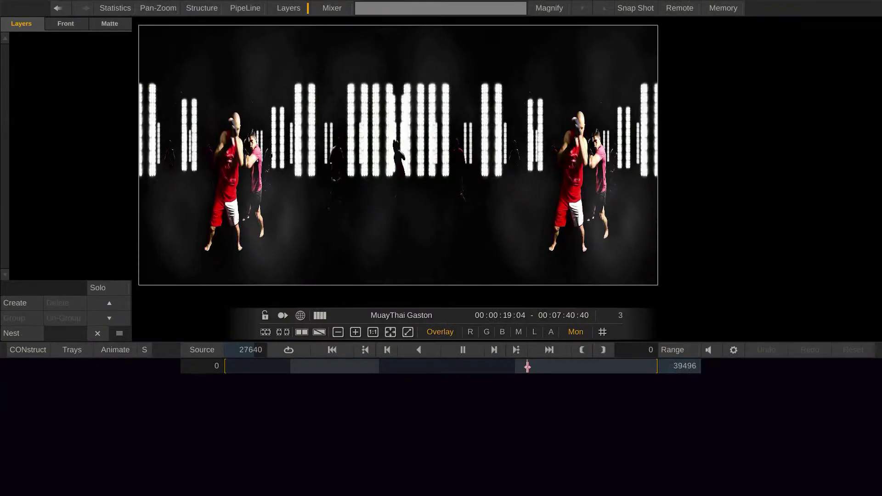
pyautogui.press('space')
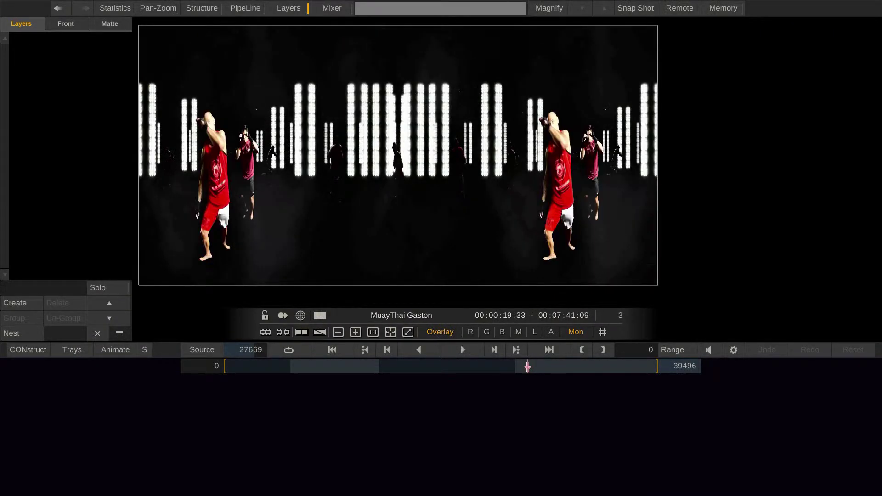
pyautogui.moveTo(528, 366); pyautogui.dragTo(537, 367)
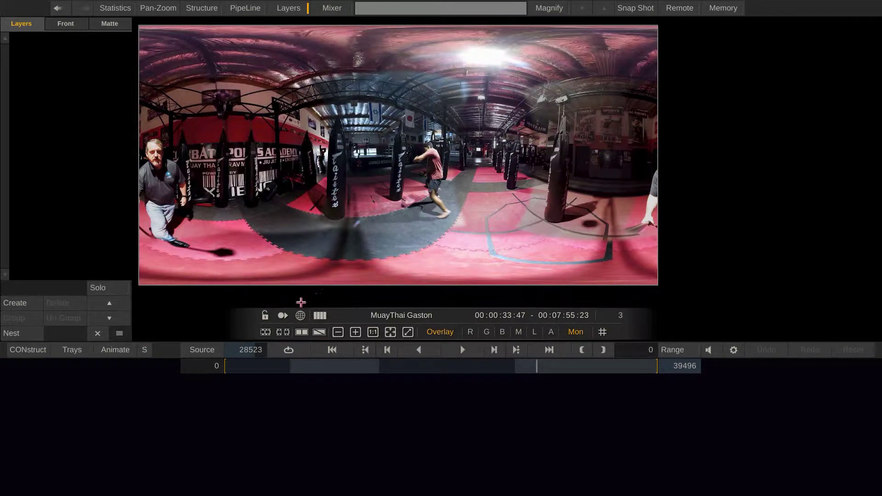
# Turn on the 360 perspective view for MuayThai Gaston and play the clip.
pyautogui.click(301, 315)
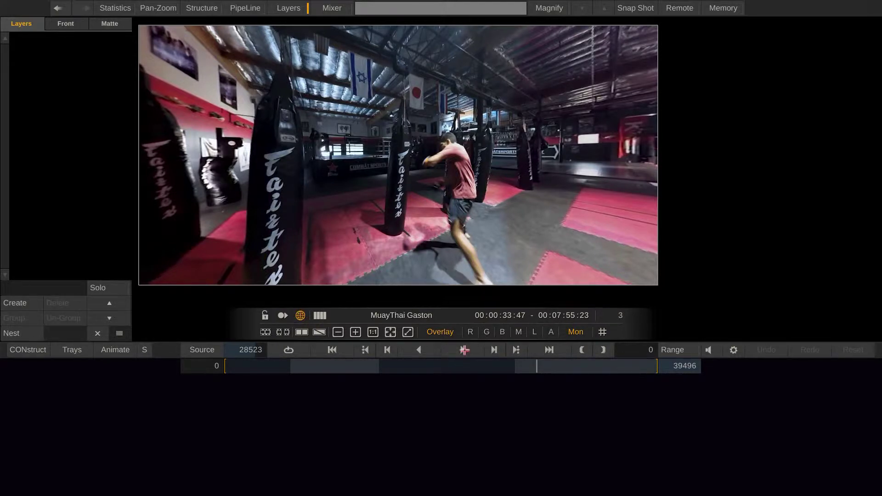
pyautogui.click(464, 350)
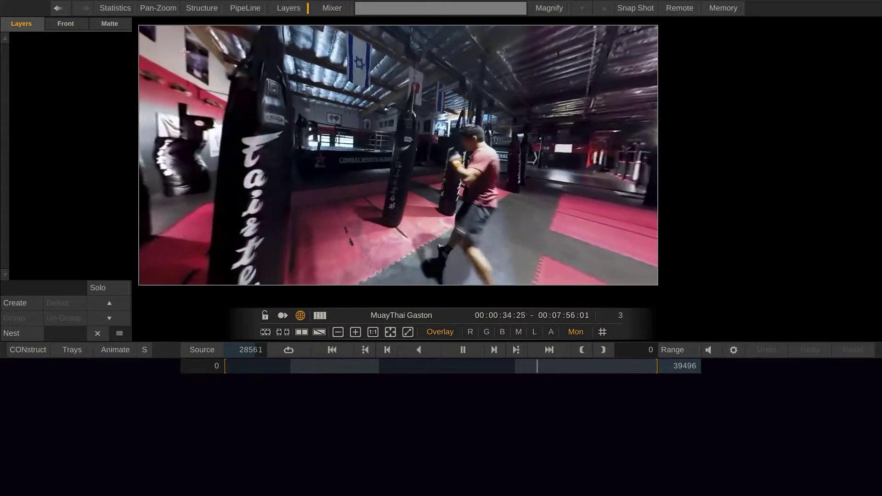
# Show the 360 navigator and reorient the view to yaw 346, pitch 16, roll 360.
pyautogui.click(158, 8)
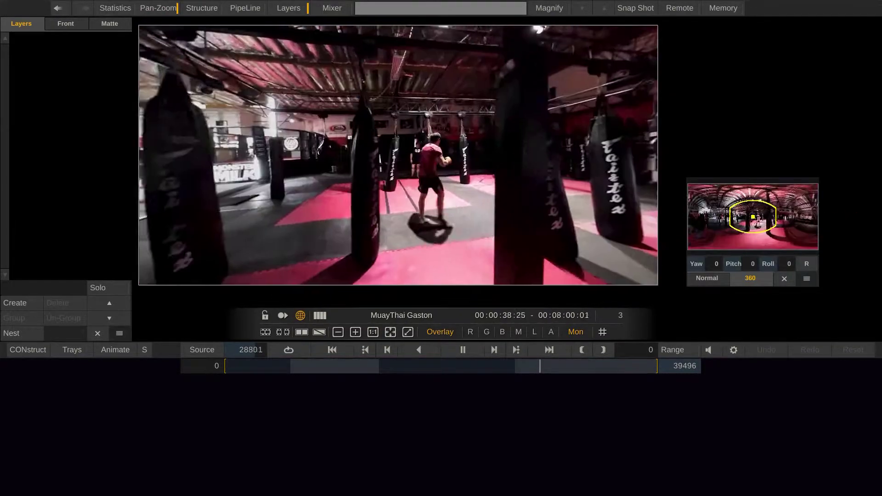
pyautogui.moveTo(752, 216)
pyautogui.mouseDown()
pyautogui.moveTo(712, 226)
pyautogui.moveTo(759, 218)
pyautogui.moveTo(743, 219)
pyautogui.mouseUp()
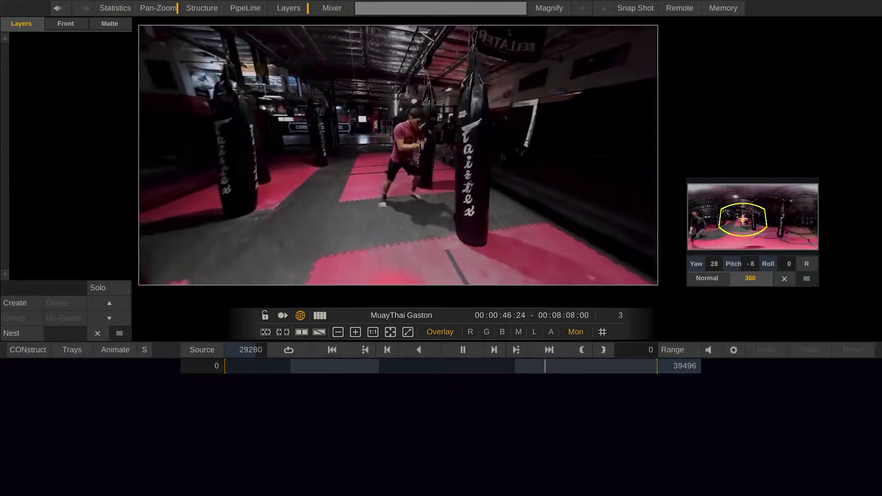
pyautogui.moveTo(714, 263); pyautogui.dragTo(711, 265)
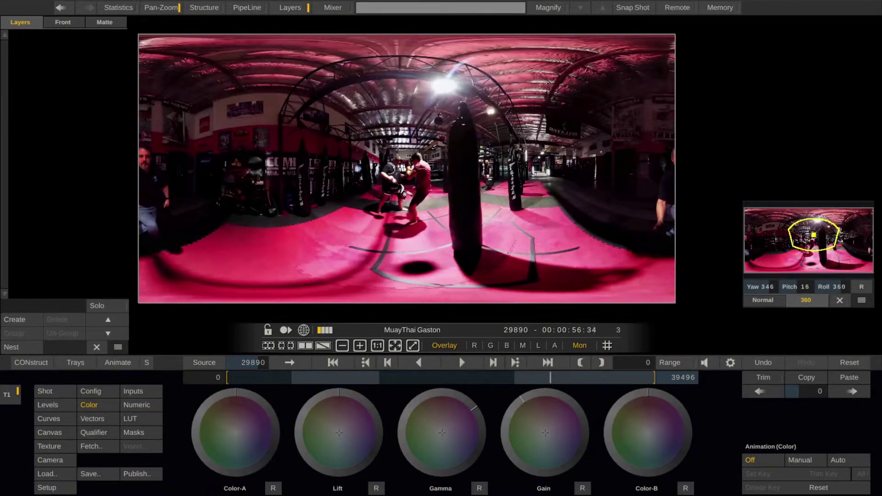
# Pause at frame 30136 and show the shot in one large viewer in 360 perspective.
pyautogui.press('l')
pyautogui.press('d')
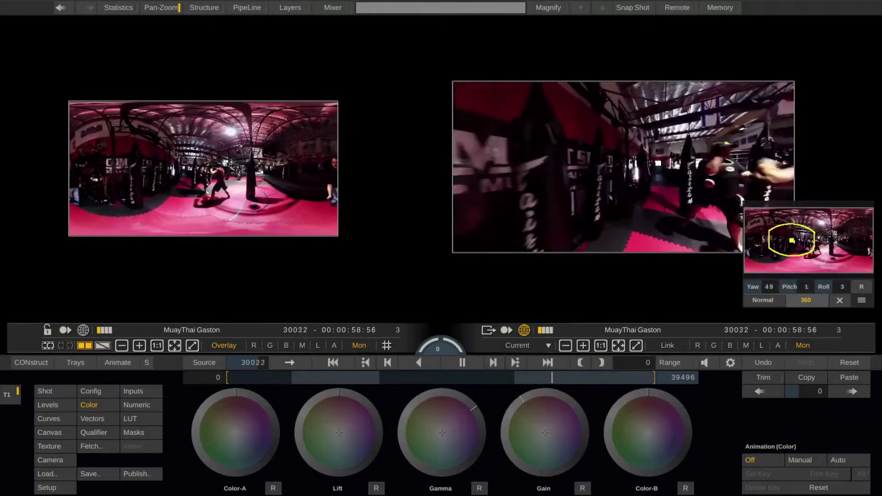
pyautogui.press('space')
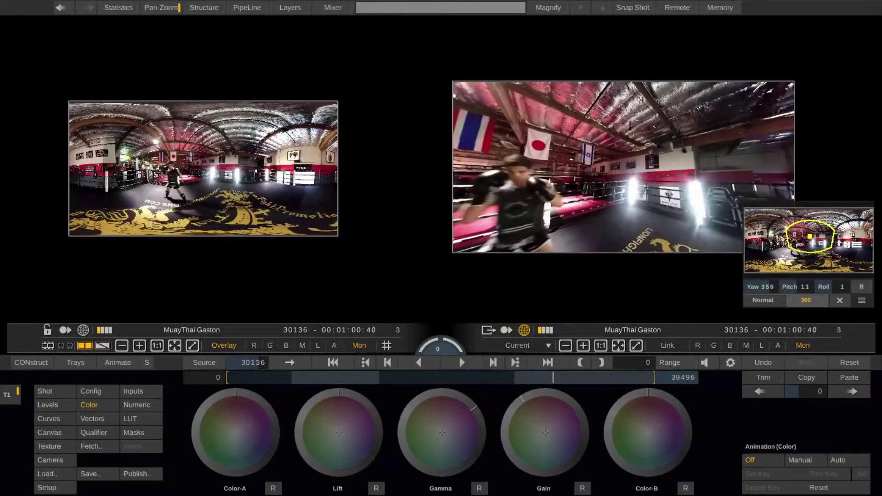
pyautogui.press('l')
pyautogui.press('v')
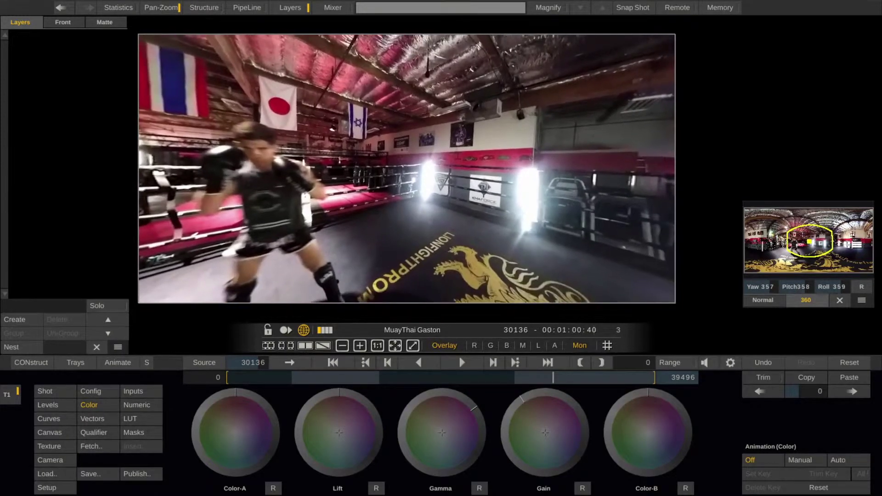
# Check the Monitor settings' 360 view format and leave it on Auto.
pyautogui.rightClick(707, 244)
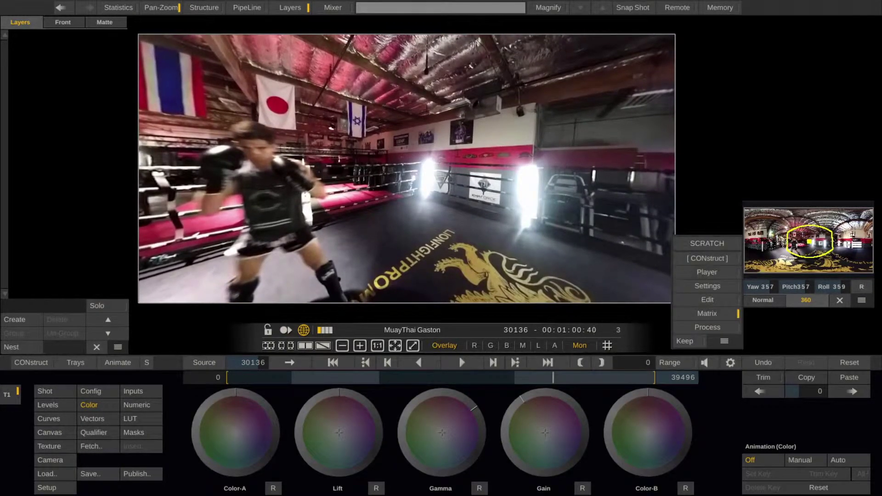
pyautogui.click(707, 286)
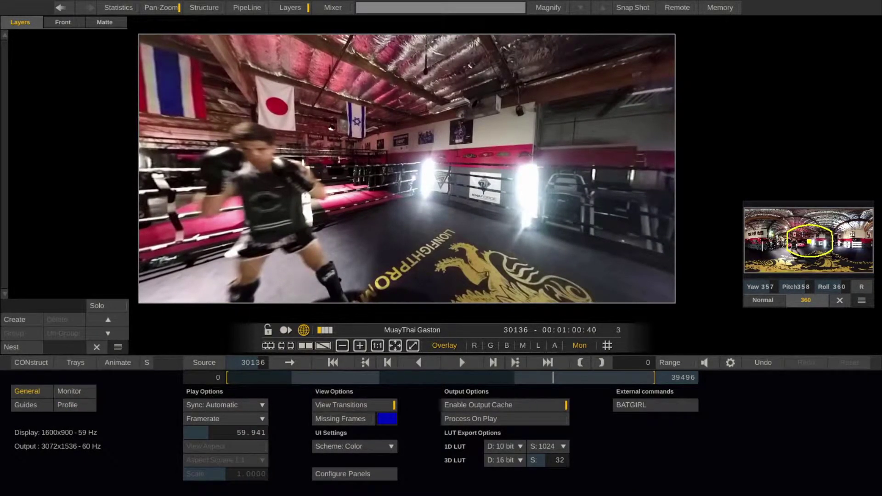
pyautogui.click(69, 391)
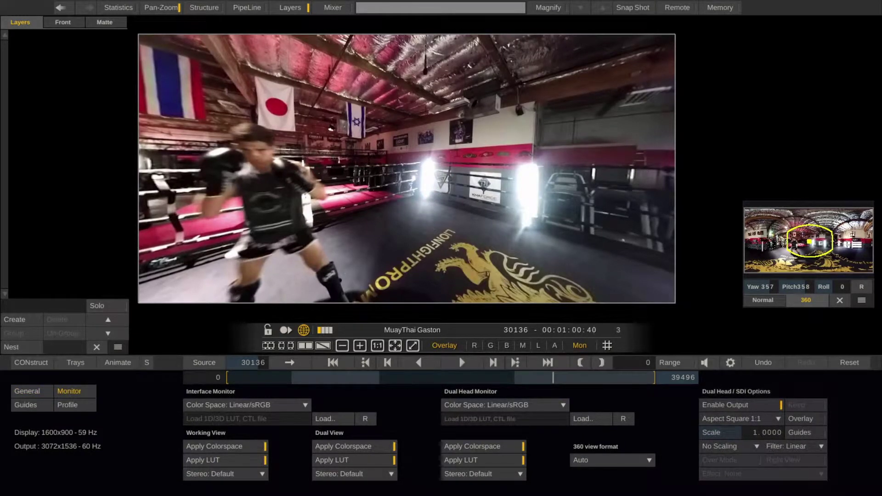
pyautogui.click(613, 460)
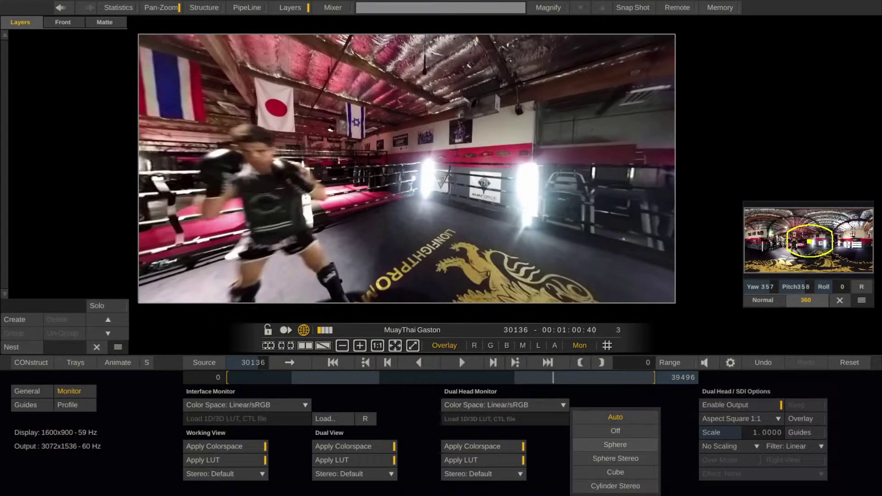
pyautogui.press('Escape')
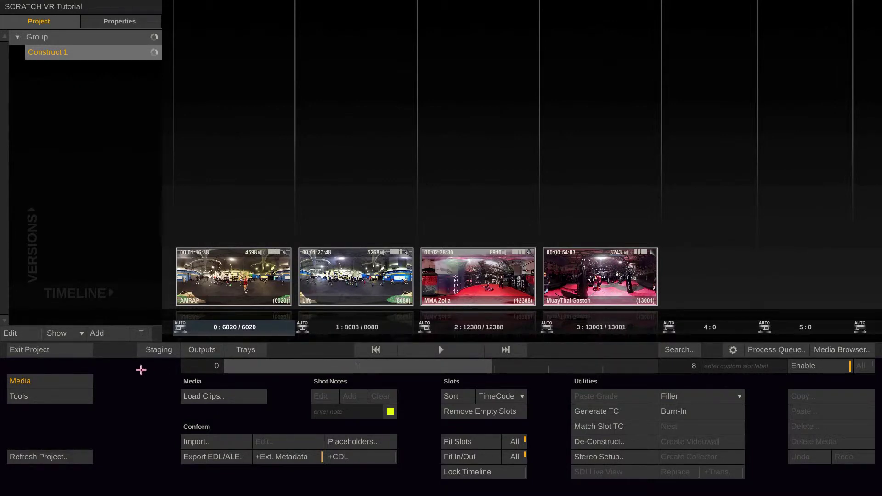
# Open Publish Media from Tools, choose Native Resolution format, then cancel without publishing.
pyautogui.click(58, 397)
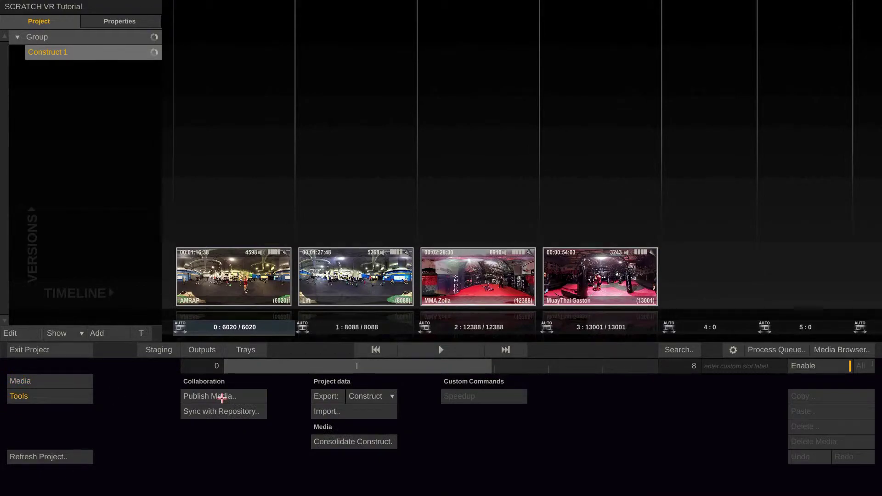
pyautogui.click(246, 396)
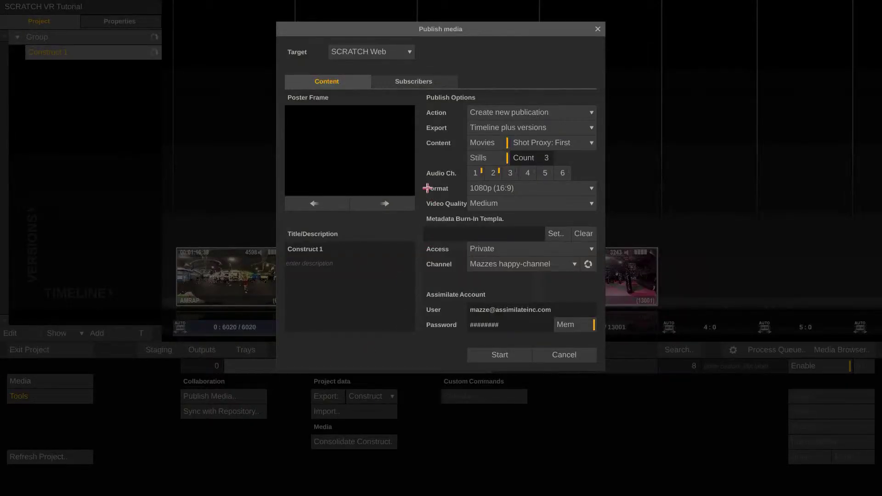
pyautogui.click(510, 189)
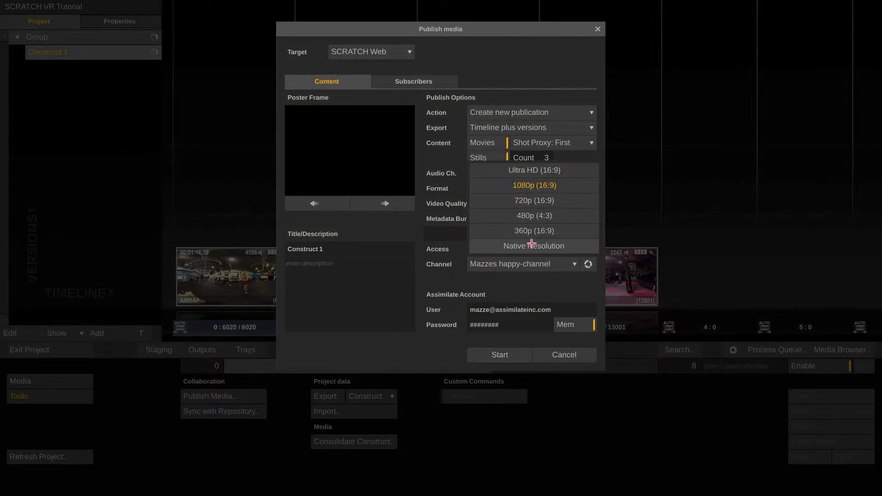
pyautogui.click(532, 246)
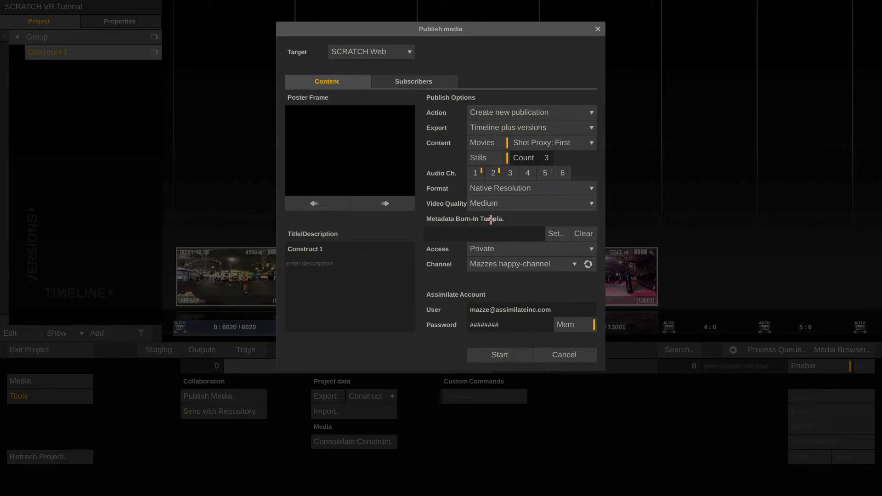
pyautogui.click(550, 357)
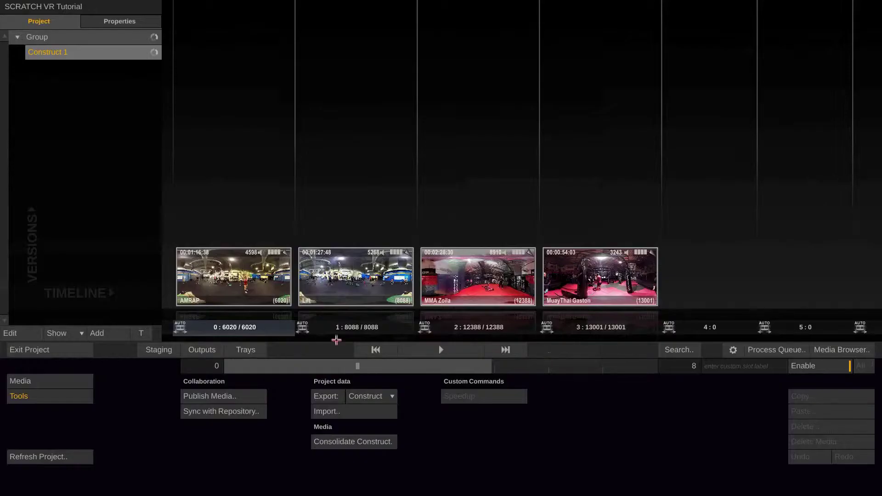
# Halve Master-Output width and height to 1536×768 and set its frame rate to 29.97.
pyautogui.click(201, 350)
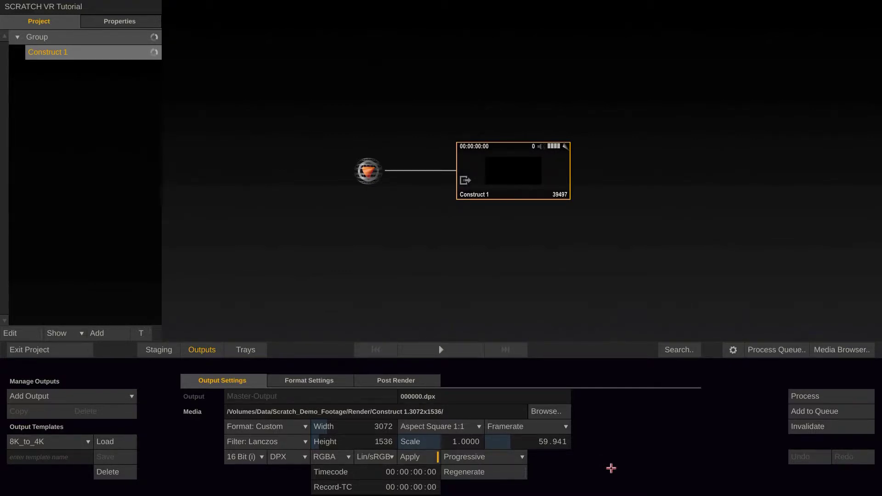
pyautogui.click(384, 425)
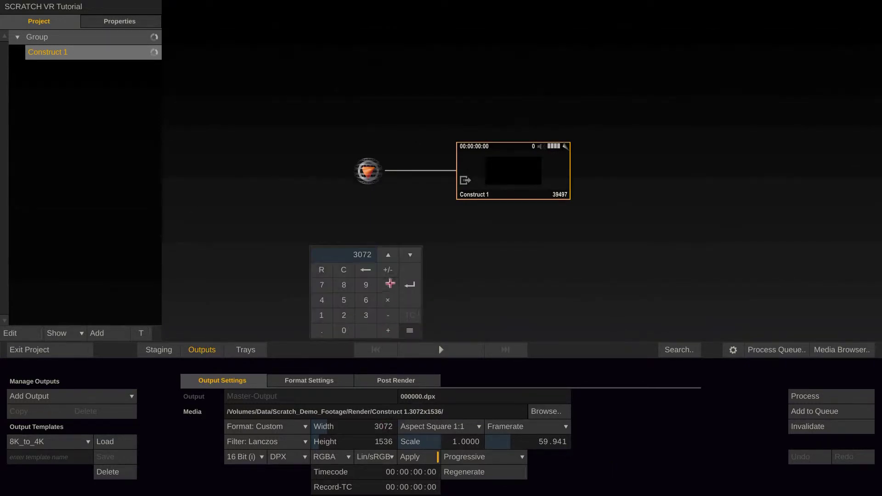
pyautogui.click(389, 284)
pyautogui.click(344, 314)
pyautogui.click(409, 284)
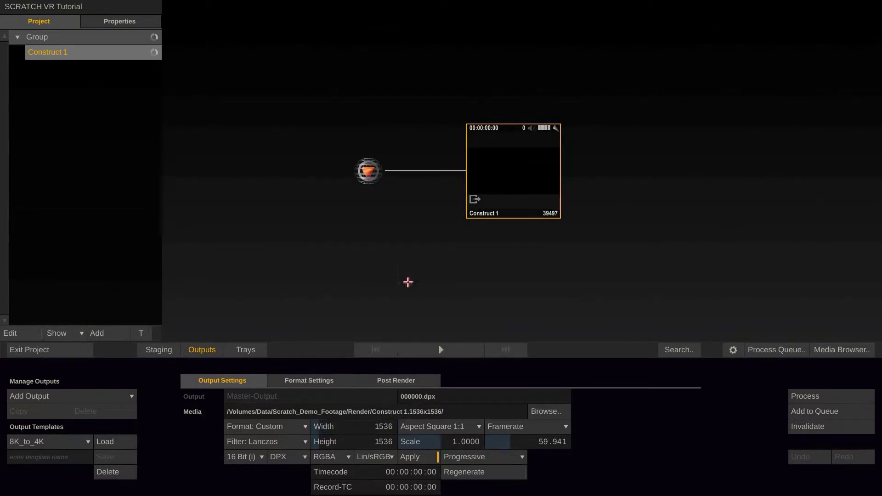
pyautogui.click(382, 440)
pyautogui.click(387, 288)
pyautogui.click(344, 316)
pyautogui.click(409, 286)
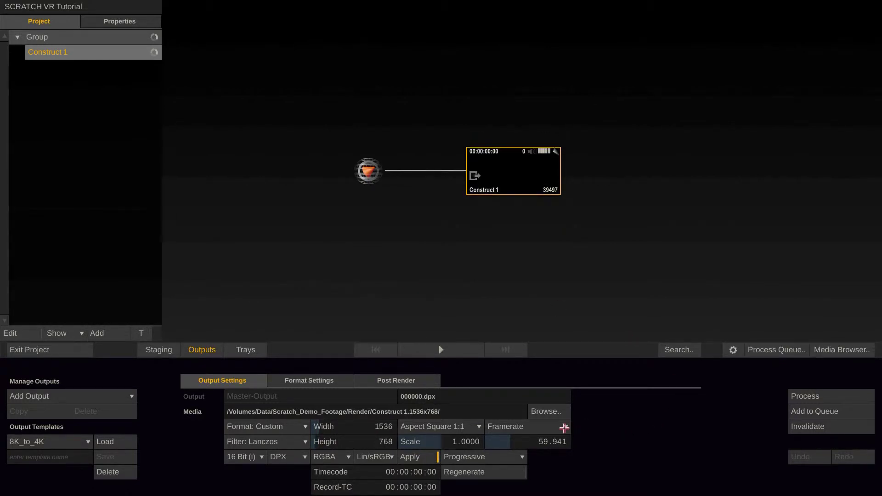
pyautogui.click(565, 428)
pyautogui.click(544, 419)
# Set the AMRAP shot's framing to Fit Width, scaling it to 50% in the 1536x768 frame.
pyautogui.click(202, 350)
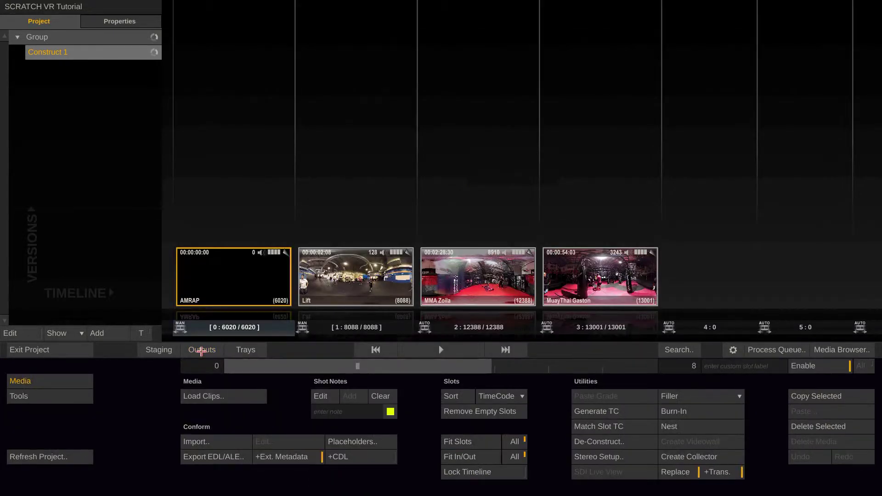
pyautogui.click(442, 350)
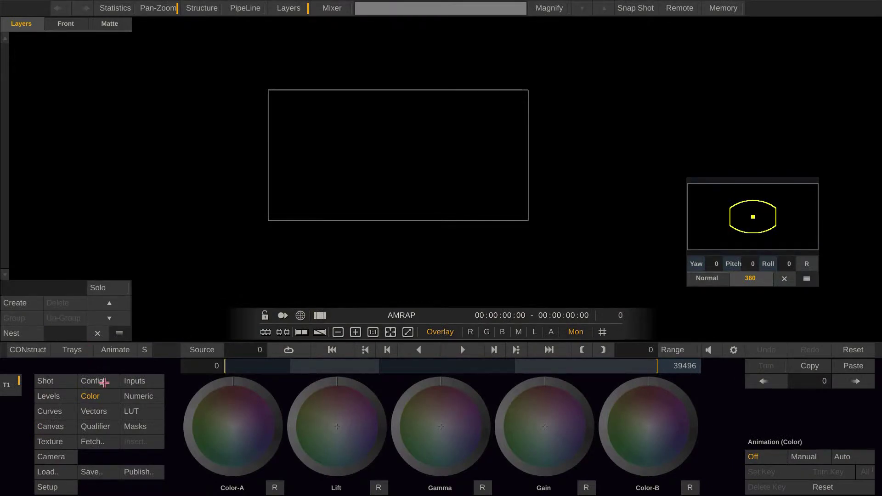
pyautogui.click(101, 381)
pyautogui.click(260, 366)
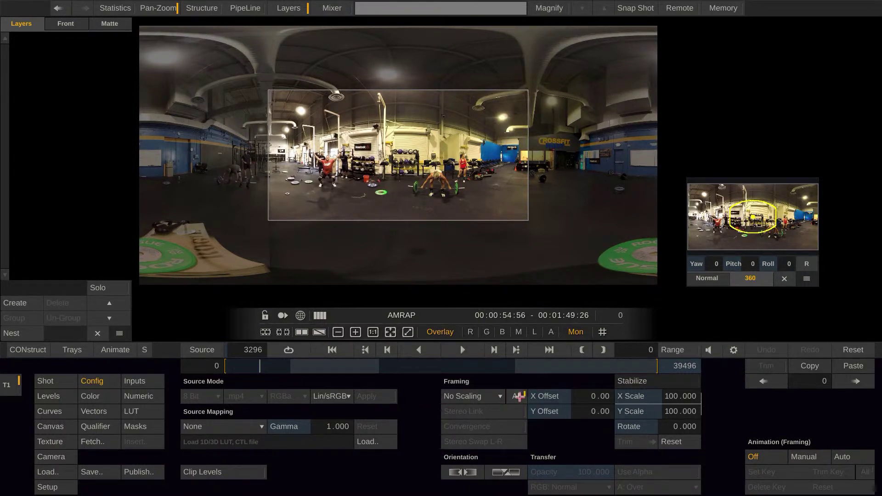
pyautogui.click(478, 397)
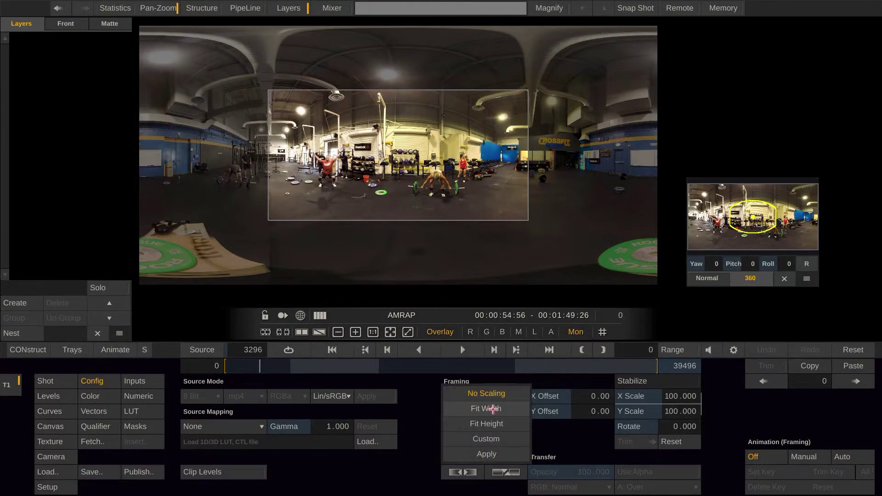
pyautogui.click(493, 408)
pyautogui.moveTo(265, 366)
pyautogui.mouseDown()
pyautogui.moveTo(532, 359)
pyautogui.moveTo(253, 367)
pyautogui.mouseUp()
# On the edit page, set the AMRAP clip's Vari-speed to 200.
pyautogui.rightClick(357, 270)
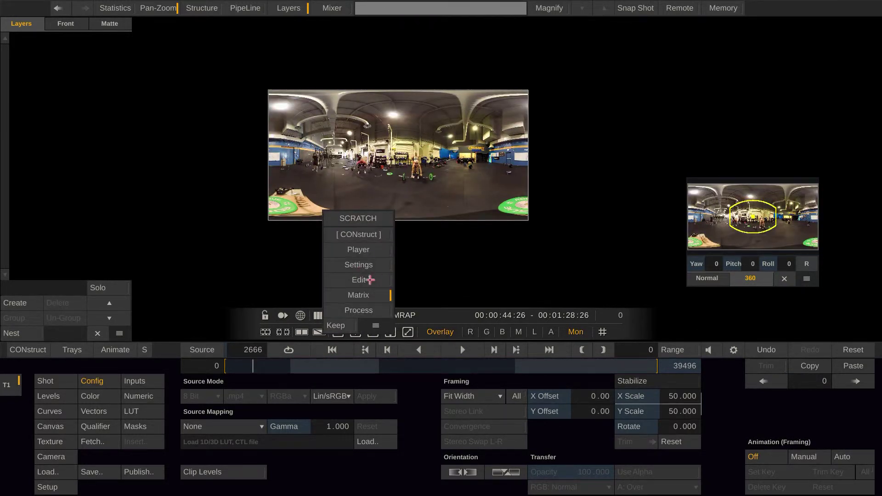
pyautogui.click(360, 280)
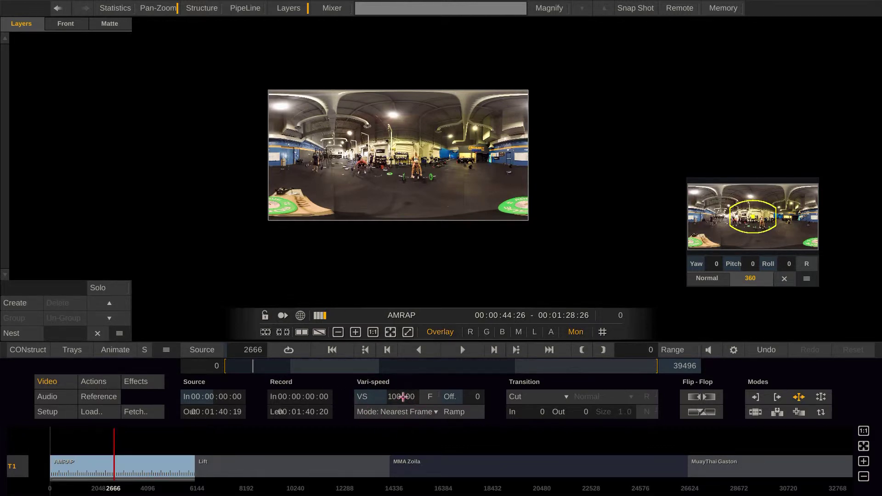
pyautogui.click(400, 397)
pyautogui.click(387, 316)
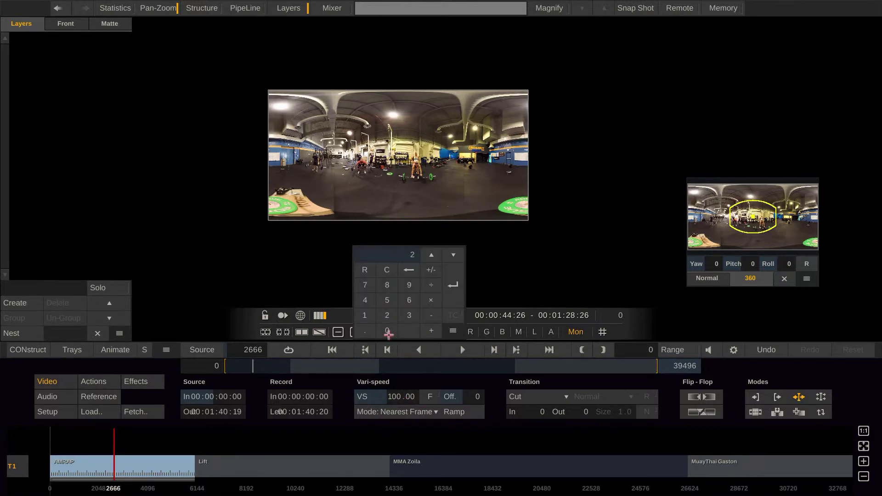
pyautogui.click(388, 333)
pyautogui.click(452, 282)
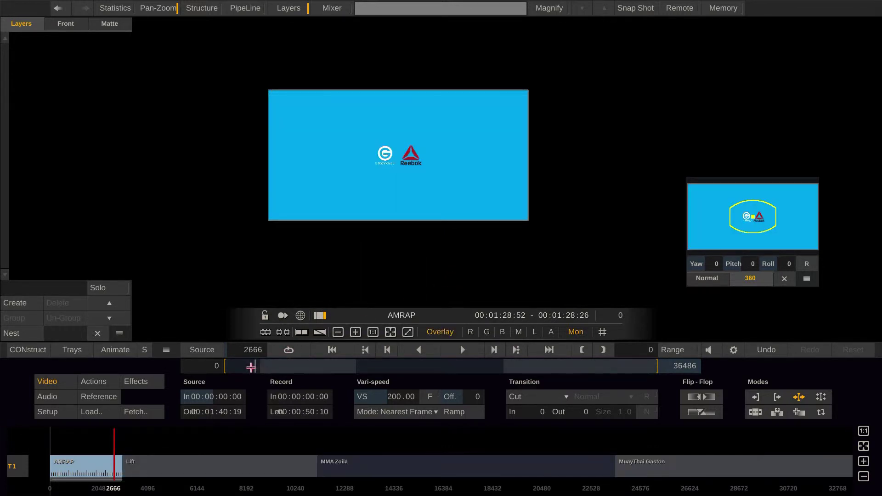
# Set Vari-speed to 200 on the Lift, MMA Zoila and MuayThai Gaston clips.
pyautogui.click(281, 366)
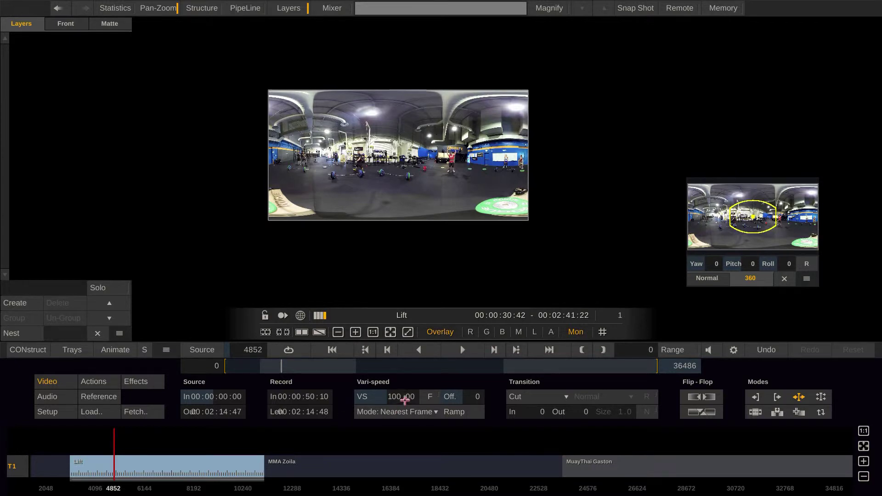
pyautogui.click(404, 398)
pyautogui.write('200')
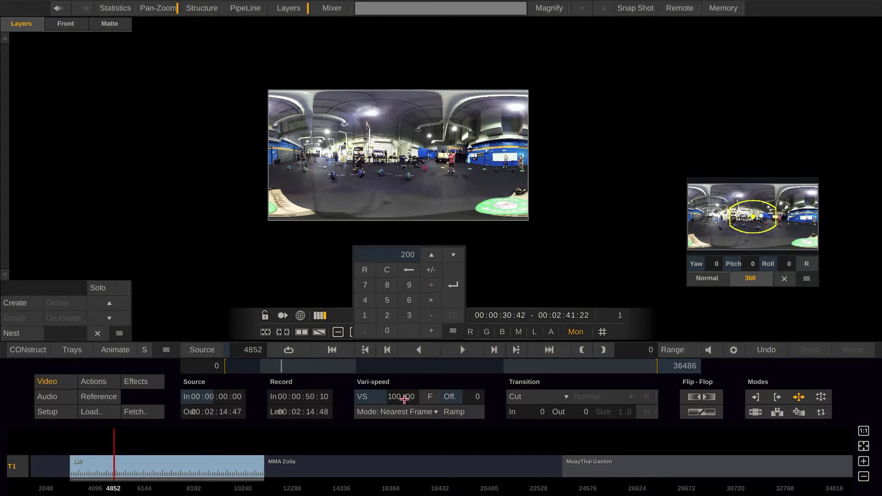
pyautogui.press('Return')
pyautogui.click(399, 371)
pyautogui.click(391, 398)
pyautogui.write('200')
pyautogui.press('Return')
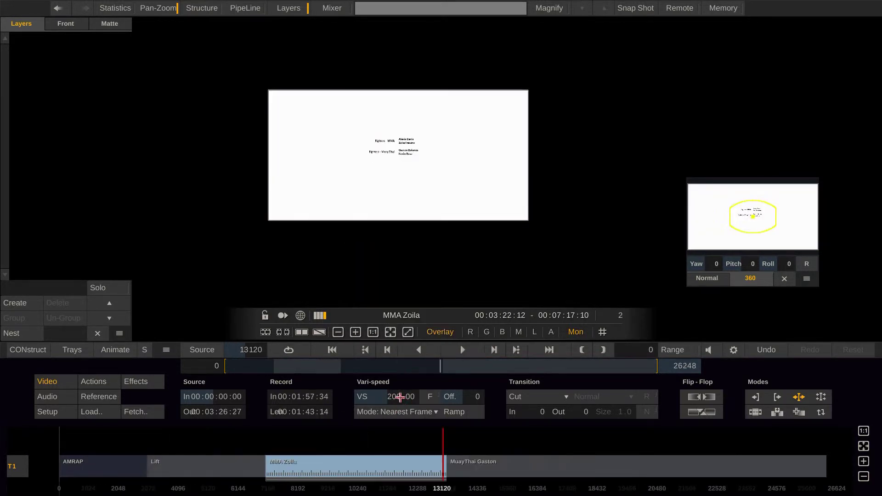
pyautogui.click(466, 366)
pyautogui.click(392, 398)
pyautogui.write('200')
pyautogui.press('Return')
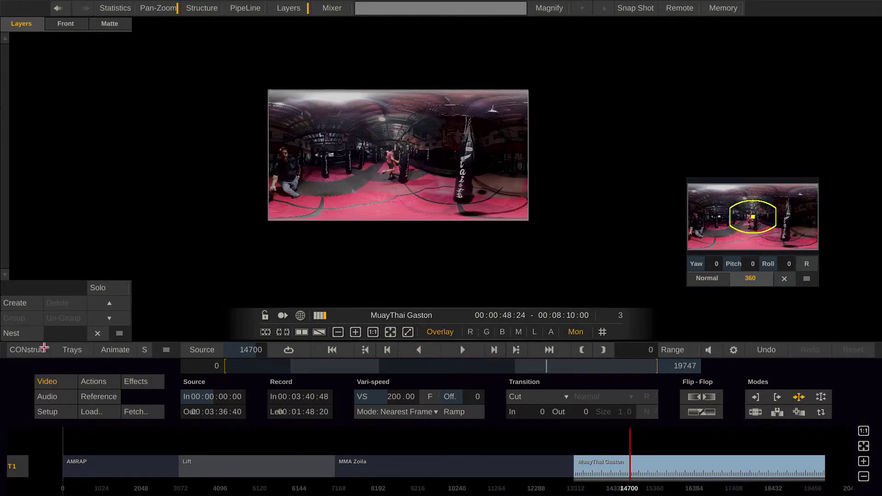
# Publish the timeline to SCRATCH Web with Format set to Native Resolution, confirming with Yes.
pyautogui.press('Escape')
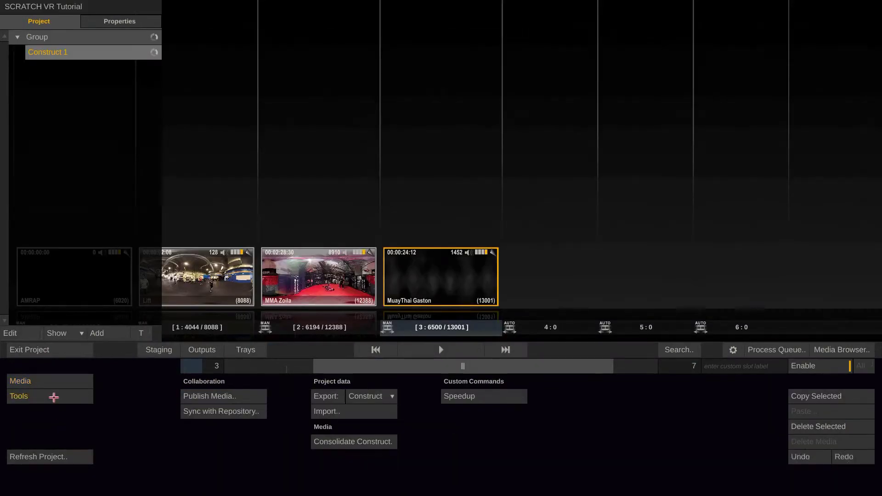
pyautogui.click(234, 396)
pyautogui.click(517, 188)
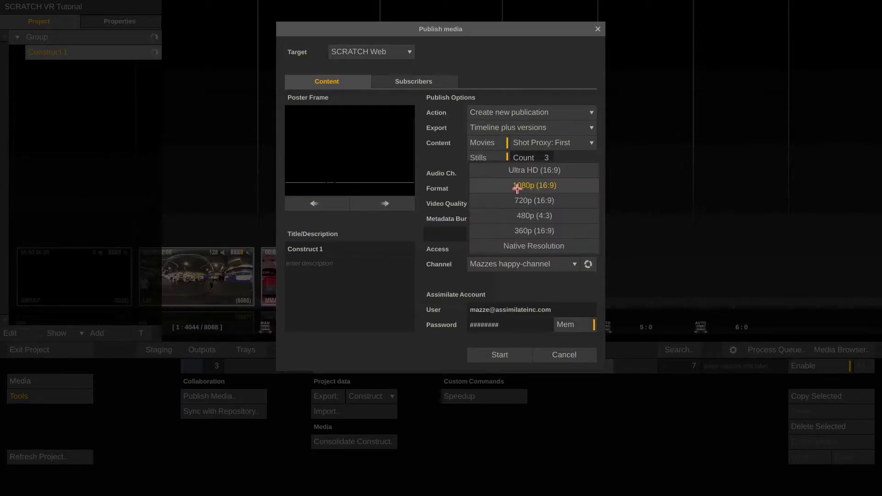
pyautogui.click(542, 247)
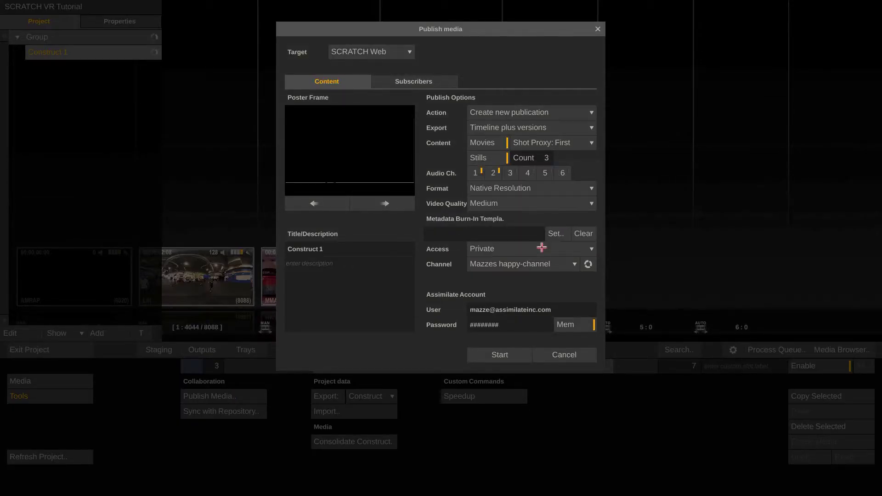
pyautogui.click(495, 354)
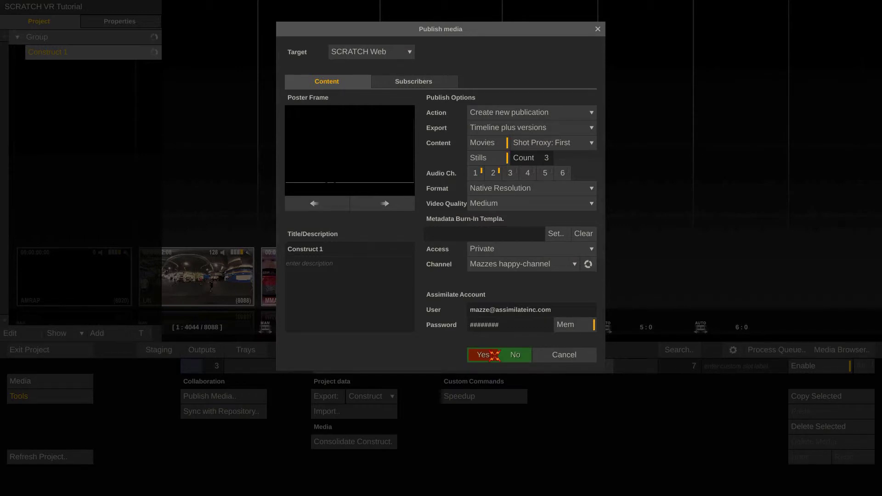
pyautogui.click(494, 354)
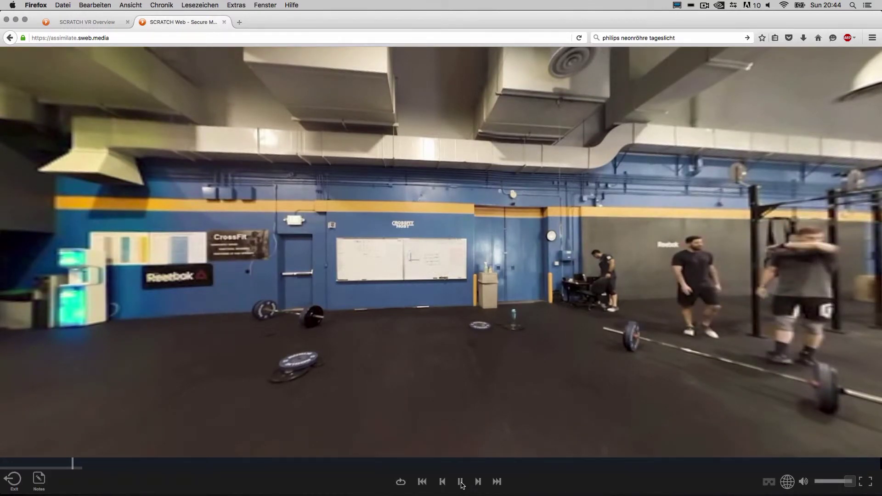
# Rotate the GTech - AMRAP 360 view toward the CrossFit wall, then turn it right and back left.
pyautogui.moveTo(663, 270)
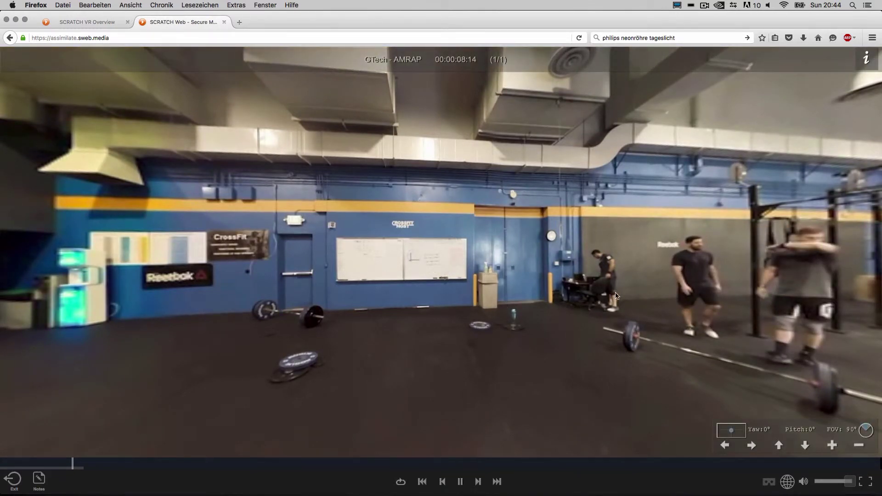
pyautogui.moveTo(664, 270); pyautogui.dragTo(504, 252)
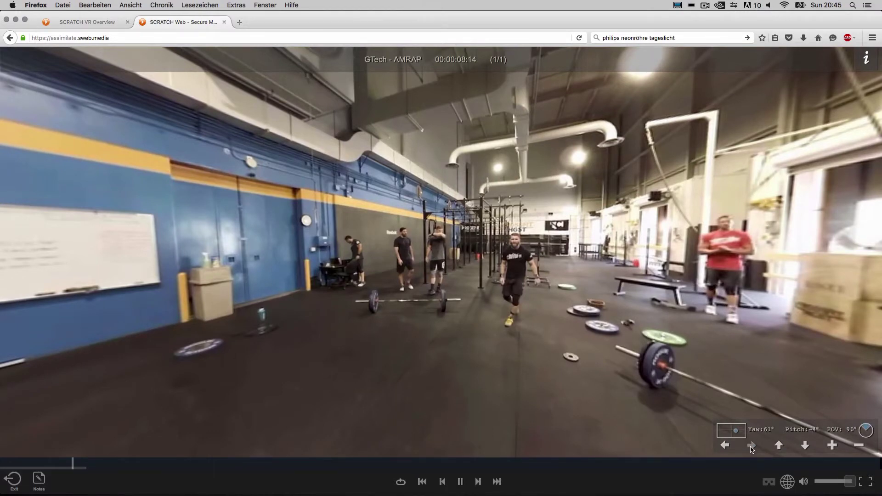
pyautogui.click(752, 446)
pyautogui.click(723, 445)
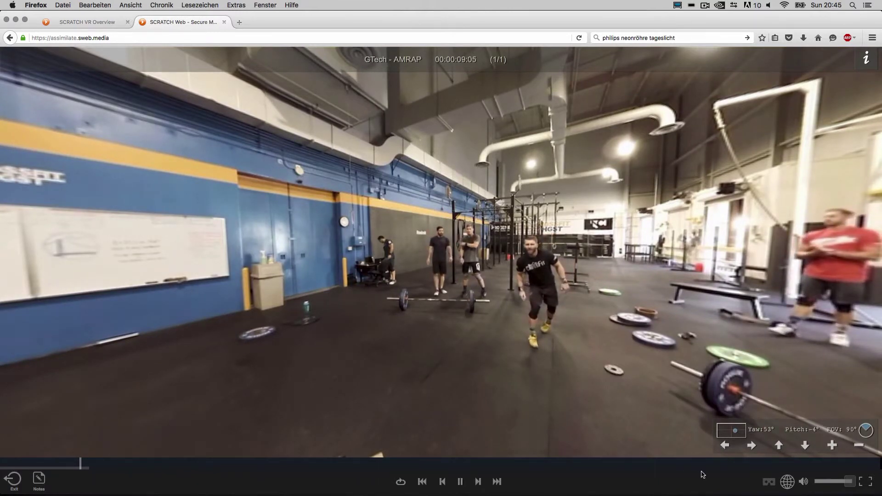
# Toggle the panorama view off and back, then switch to the side-by-side headset stereo view.
pyautogui.click(788, 482)
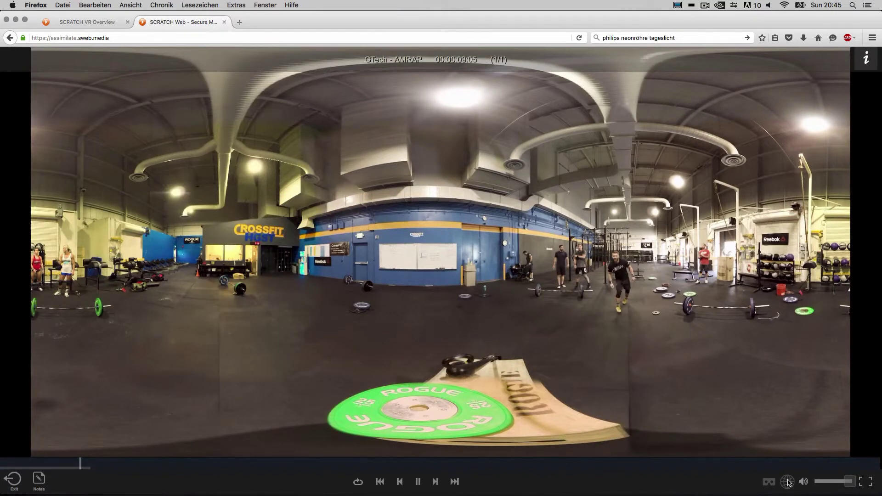
pyautogui.click(789, 483)
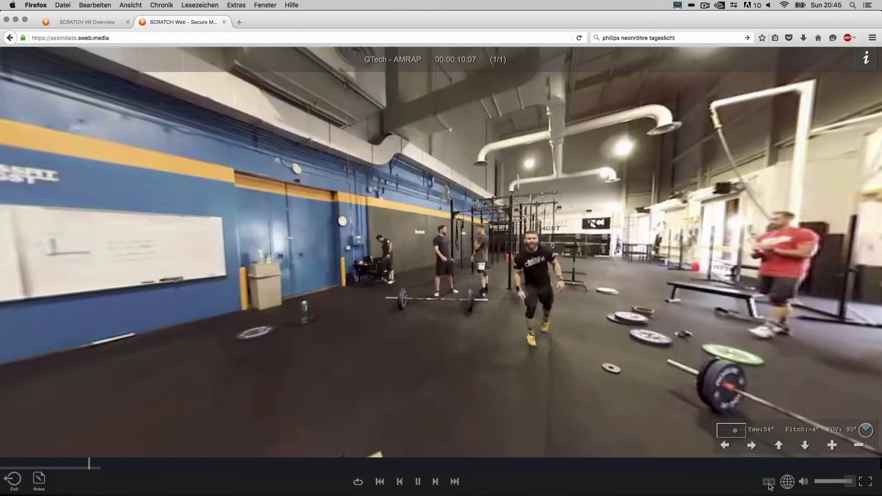
pyautogui.click(770, 485)
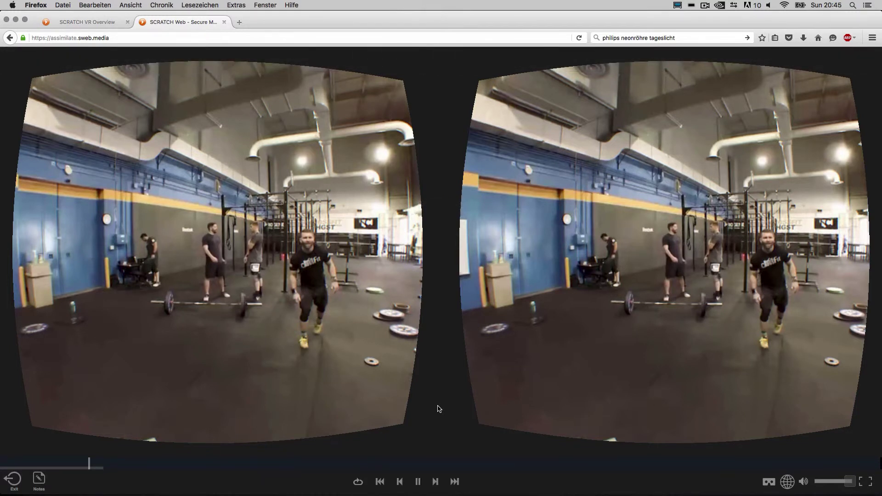
# Save a VR setup with the first Distortion value lowered to 0.89.
pyautogui.moveTo(429, 248)
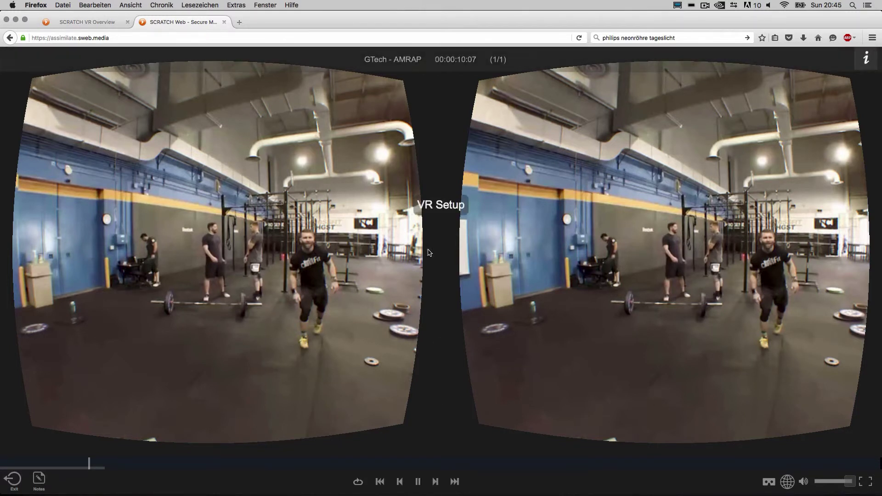
pyautogui.click(439, 204)
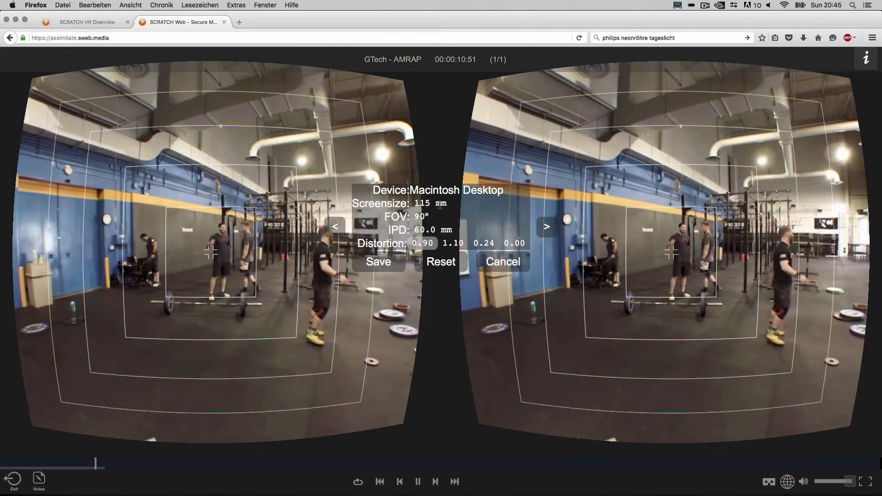
pyautogui.scroll(-5, 428, 251)
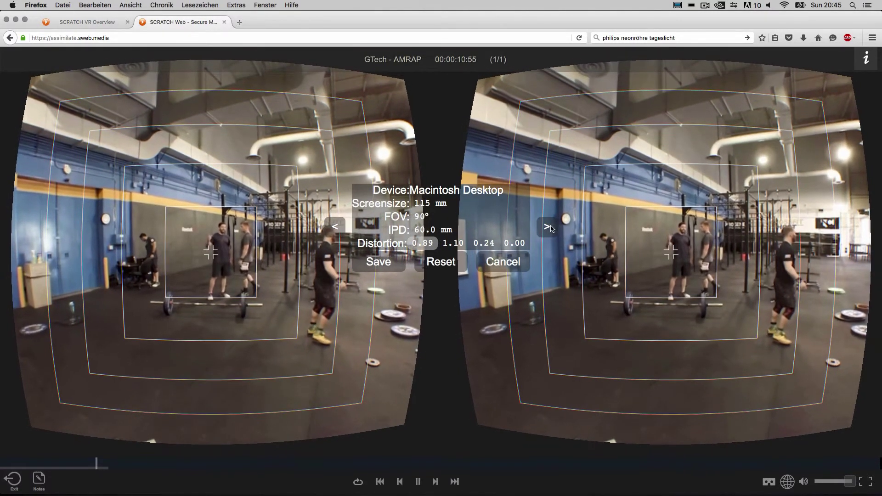
pyautogui.click(380, 262)
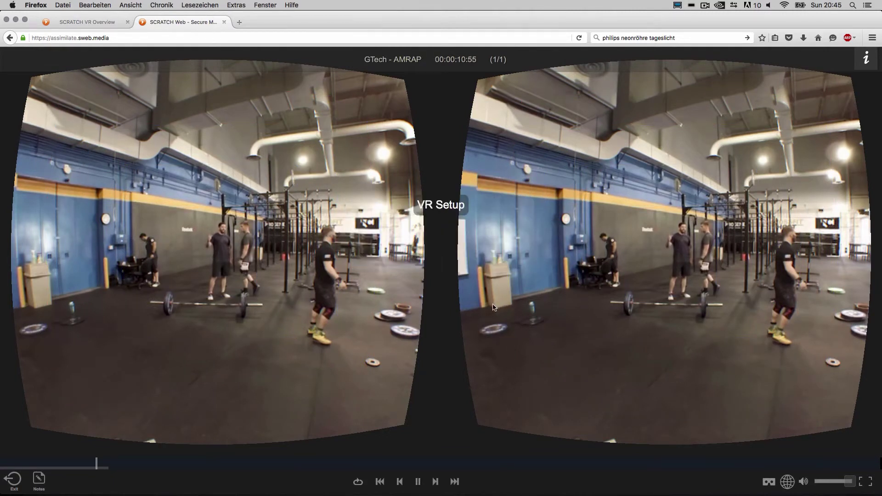